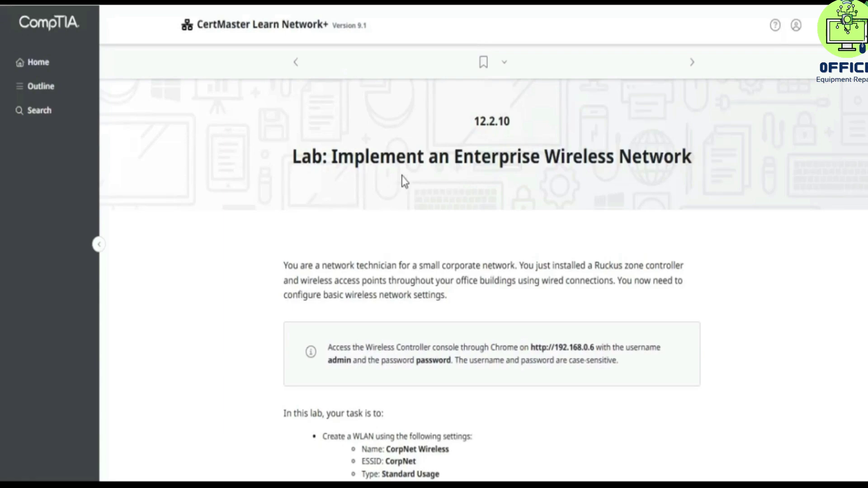
- Highlight the 12.2.10 lab number and the words 'Wireless Network' in the lab title
left_click_drag(474, 129, 519, 131)
left_click(519, 131)
left_click_drag(541, 157, 694, 158)
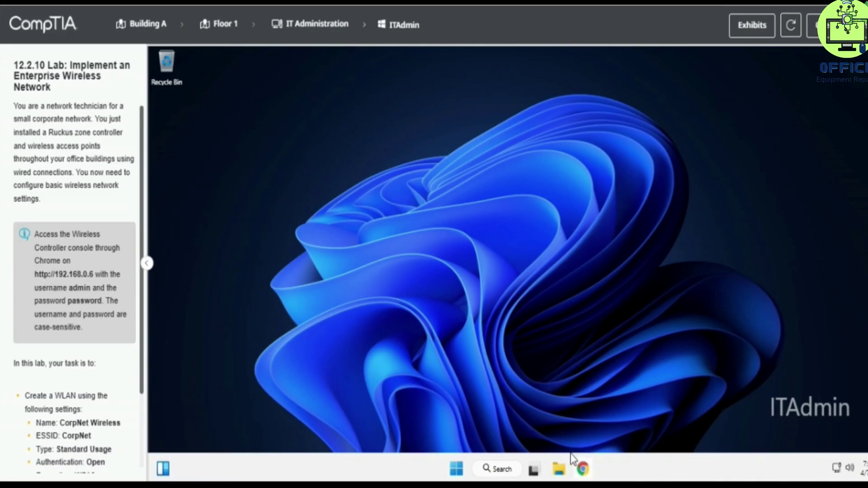
- Load the wireless controller console at 192.168.0.6 in Chrome, re-entering the address after a wrong load
left_click(583, 469)
left_click(252, 94)
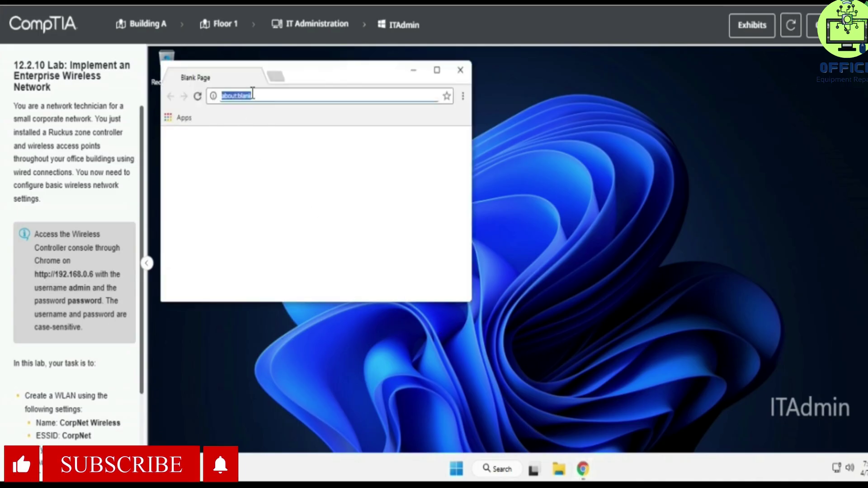
type("192.168.0.6")
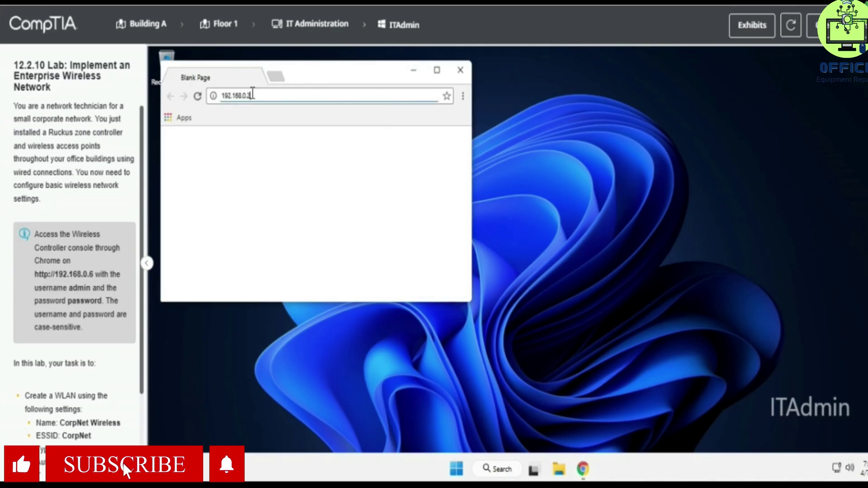
key("Return")
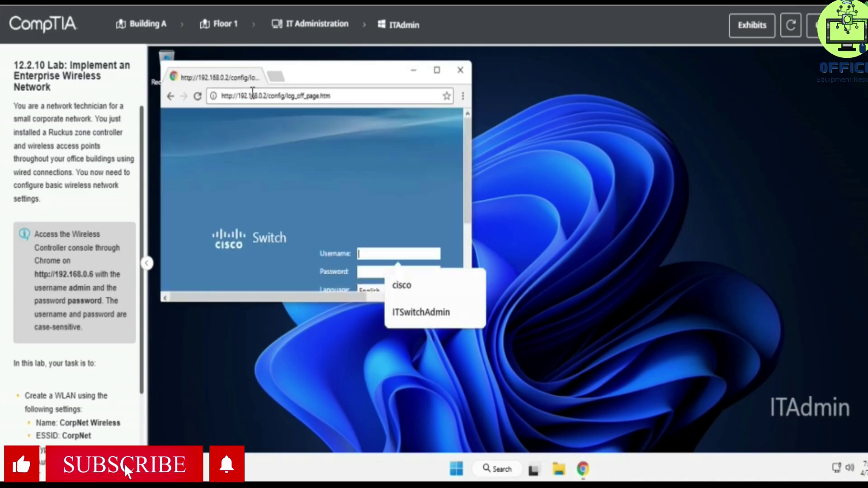
left_click(248, 94)
type("192")
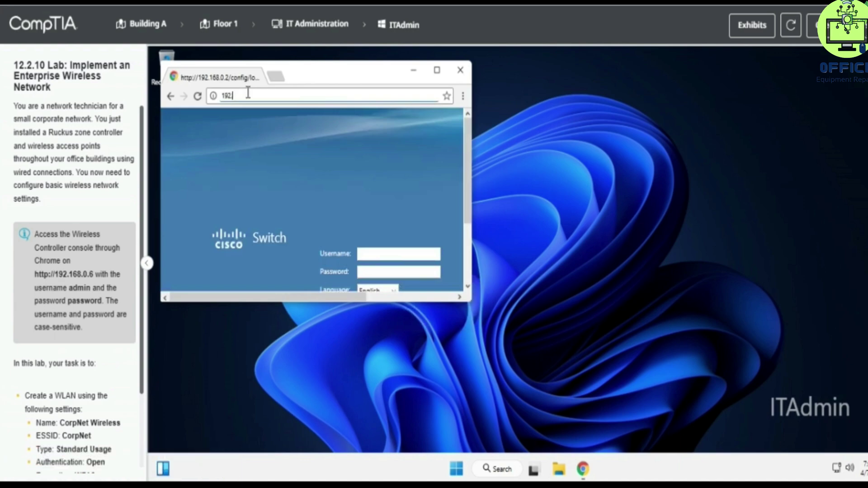
type(".168.0.")
key("Return")
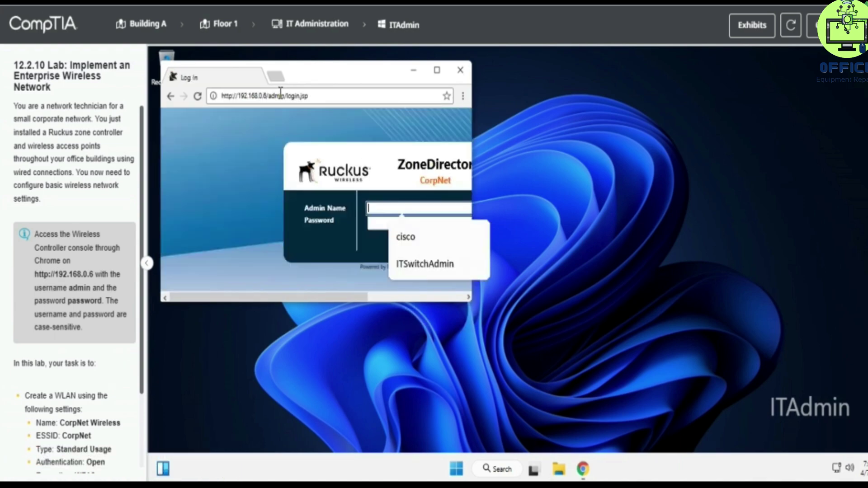
- Maximize Chrome and log in to ZoneDirector as admin with the lab's password
left_click(436, 70)
left_click_drag(33, 288, 102, 301)
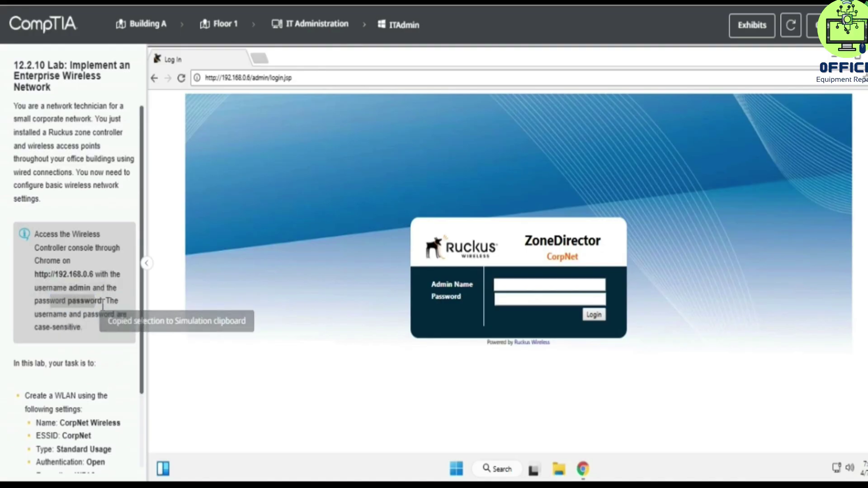
left_click(514, 283)
type("admin")
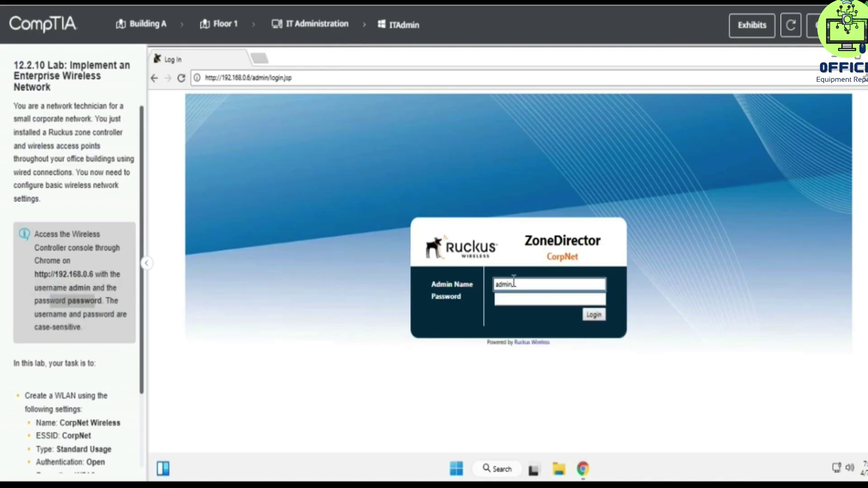
left_click(524, 299)
type("password")
key("Return")
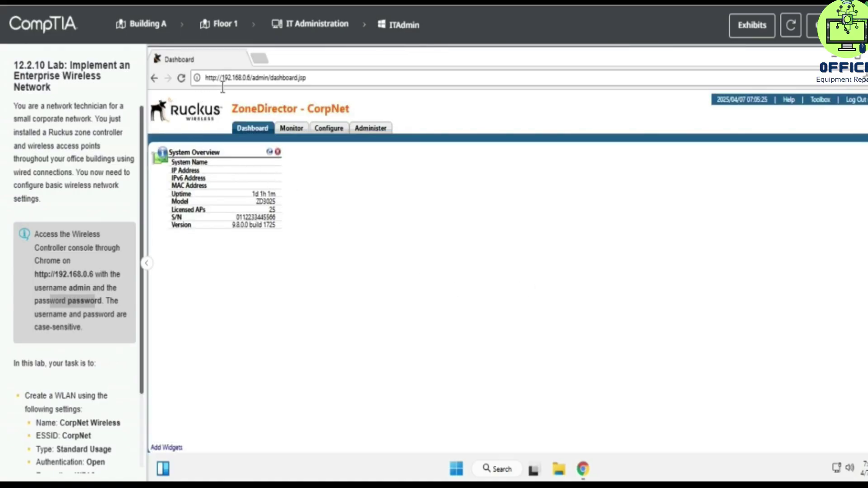
- Browse the Monitor section's WLANs, wireless clients, map and access points pages
scroll(108, 240, "down", 2)
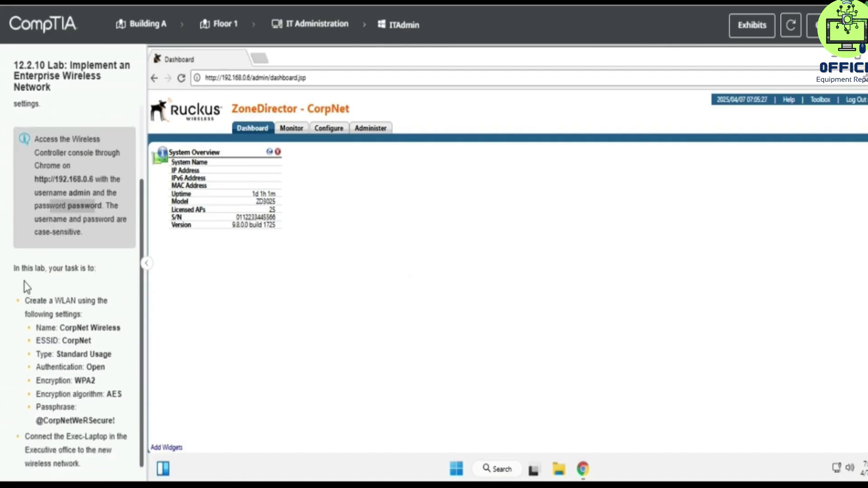
left_click_drag(25, 301, 85, 299)
left_click(60, 299)
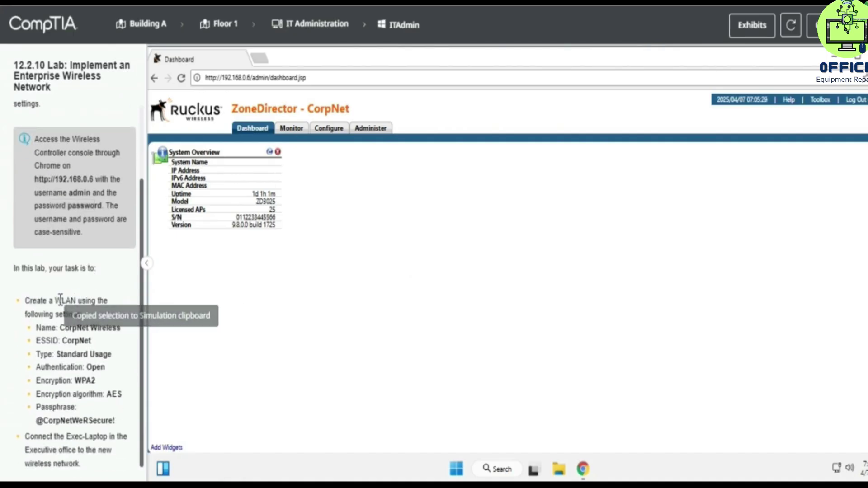
left_click(289, 129)
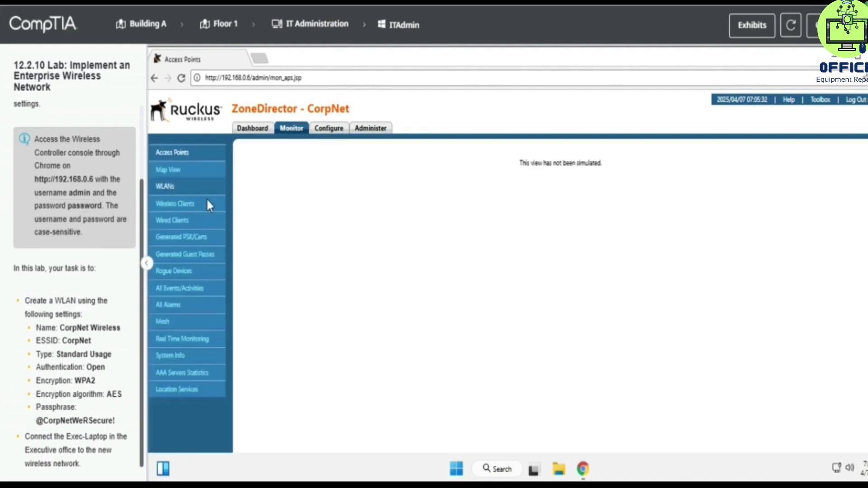
left_click(181, 188)
left_click(172, 206)
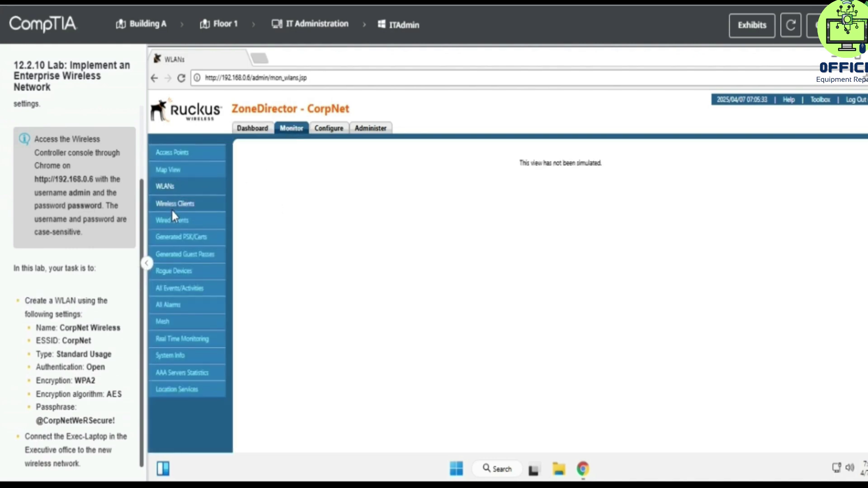
left_click(176, 171)
left_click(188, 153)
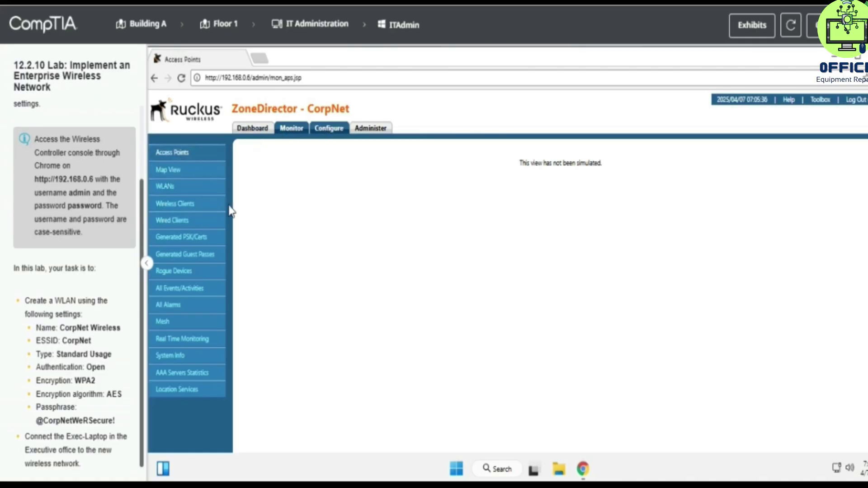
- Go to Configure > WLANs and start a new WLAN
left_click(329, 128)
left_click(163, 201)
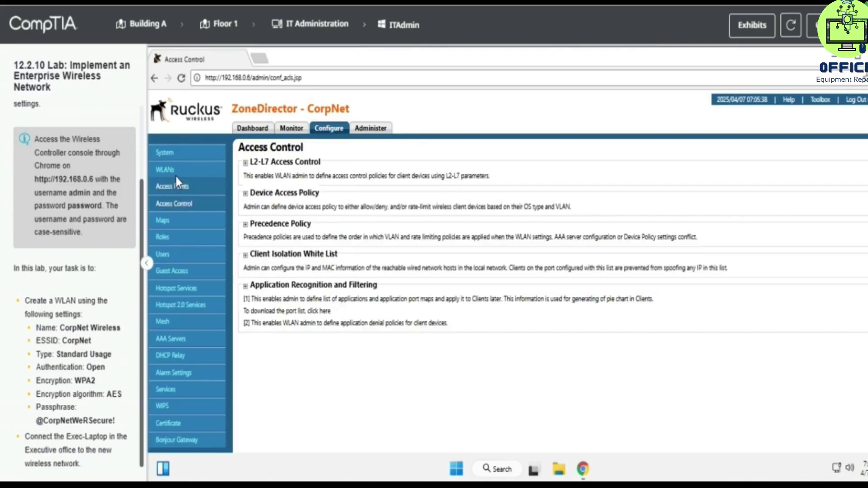
left_click(180, 171)
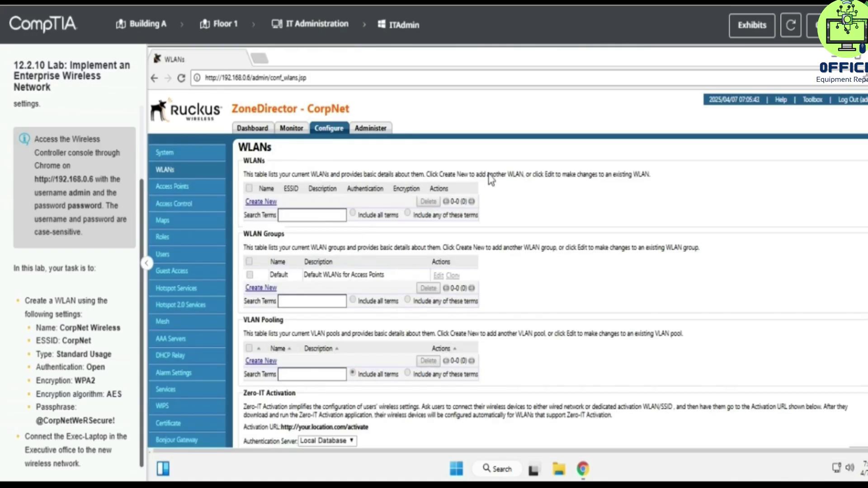
left_click(262, 202)
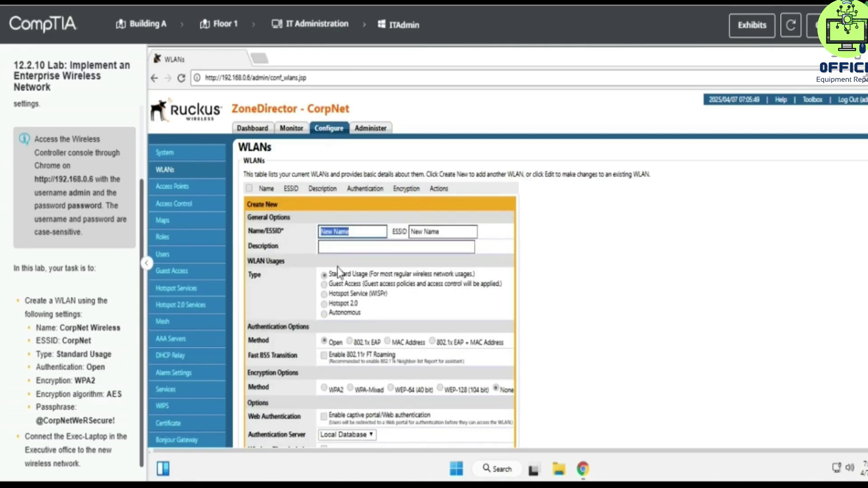
- Name the WLAN 'CorpNet Wireless' with ESSID CorpNet, keeping Standard Usage and Open authentication
scroll(337, 267, "down", 2)
type("Corp")
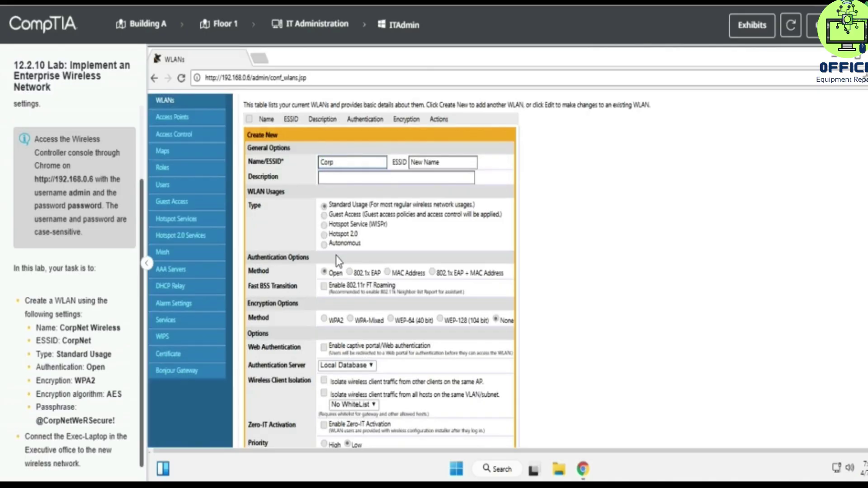
type("Net Wireless")
left_click_drag(57, 328, 136, 327)
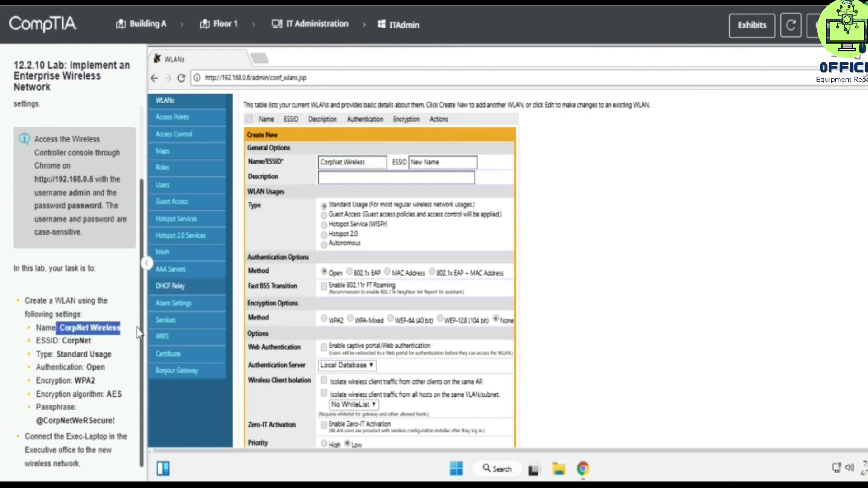
triple_click(425, 162)
key("BackSpace")
type("CorpNet")
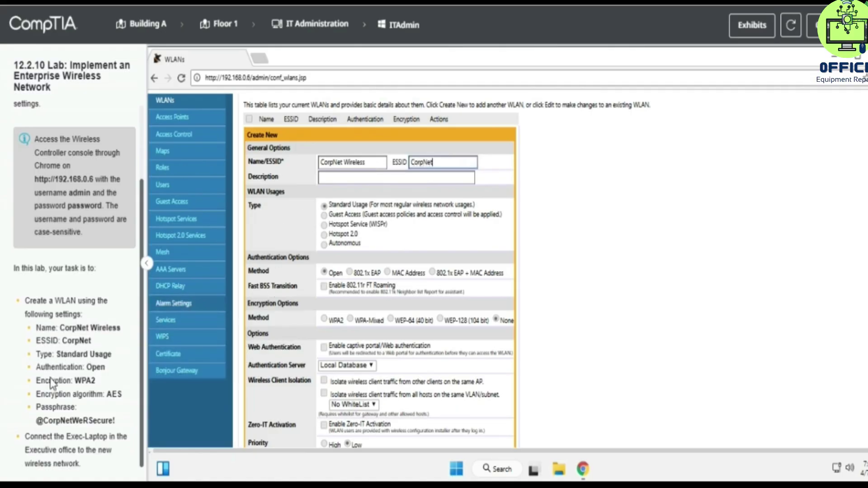
double_click(96, 367)
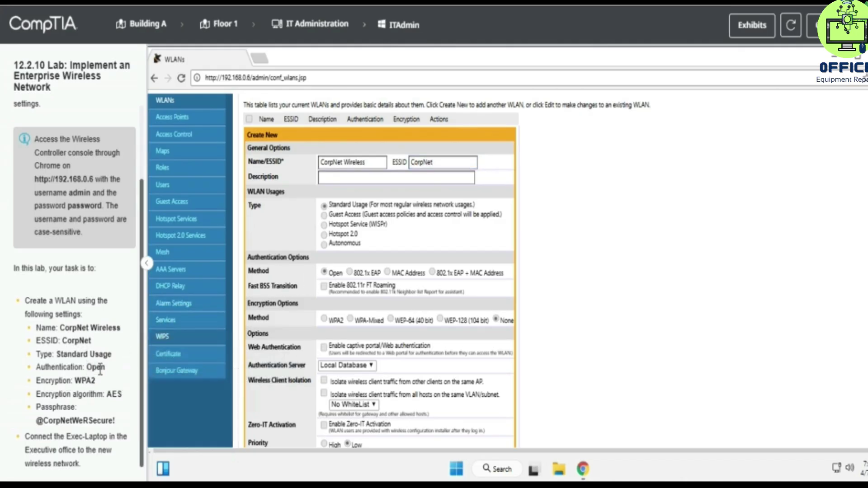
- Set WPA2 encryption with AES, enter the required passphrase, and save the WLAN
left_click_drag(71, 382, 95, 382)
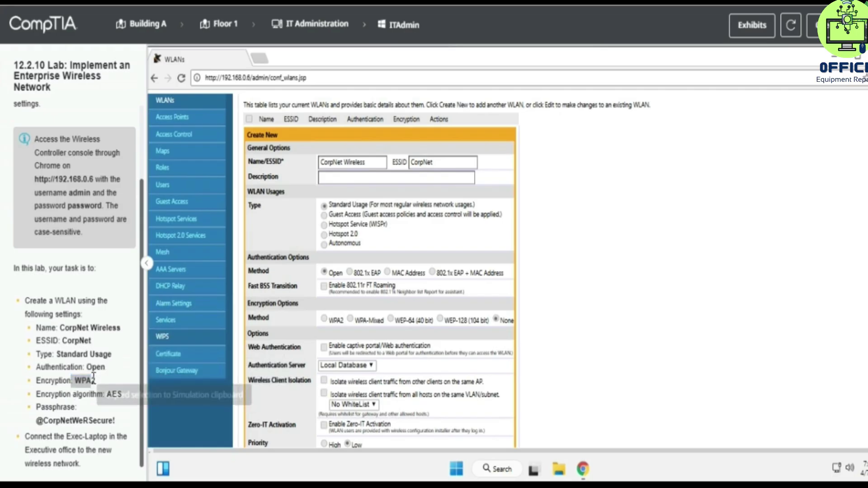
left_click(324, 319)
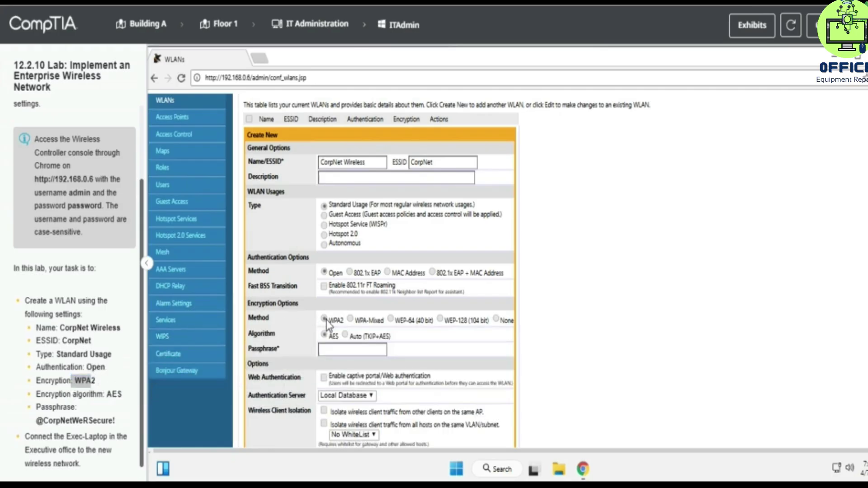
left_click_drag(103, 394, 115, 391)
left_click(337, 348)
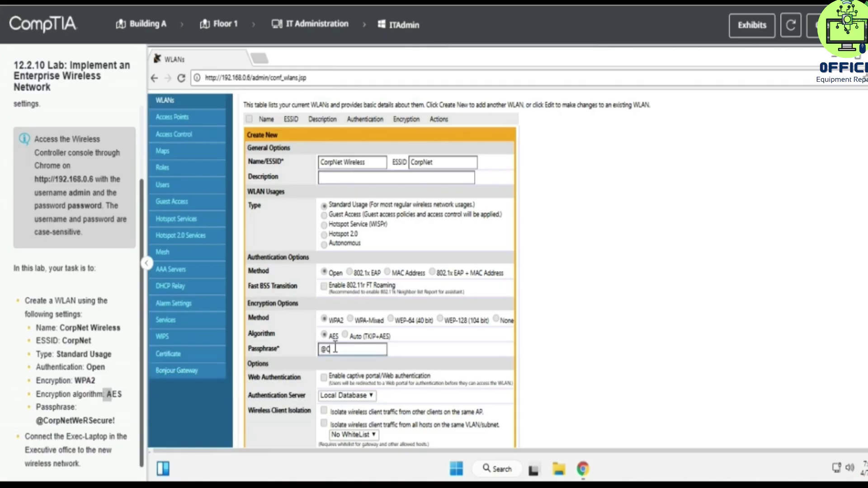
type("@CorpNetWeRSecure!")
left_click(549, 338)
scroll(547, 338, "down", 2)
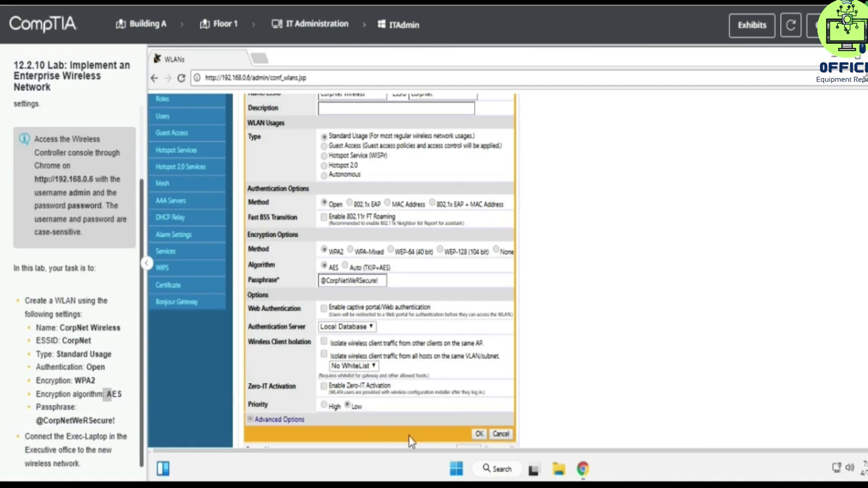
left_click(479, 436)
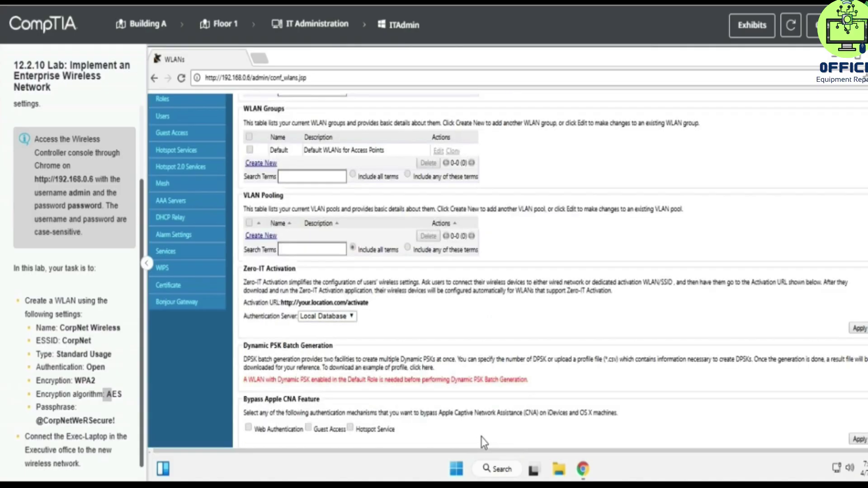
- Confirm CorpNet Wireless is listed, then open Exec-Laptop from Floor 1 and its network quick settings
scroll(355, 336, "up", 3)
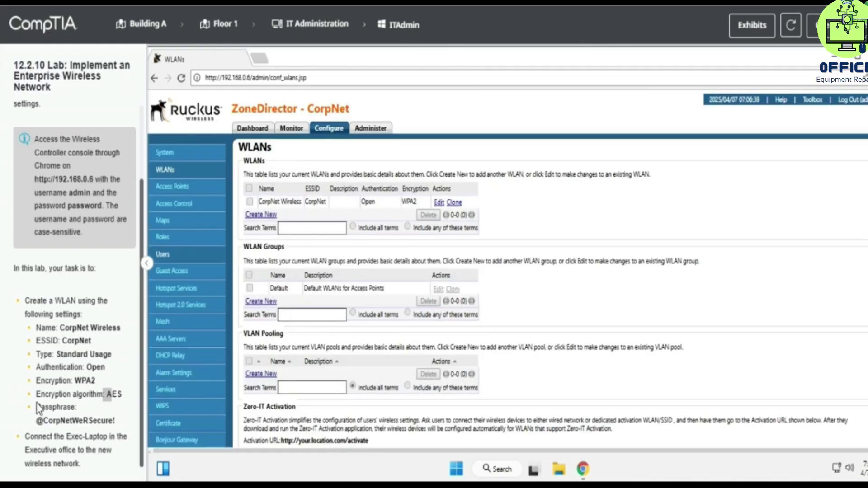
left_click_drag(67, 438, 92, 438)
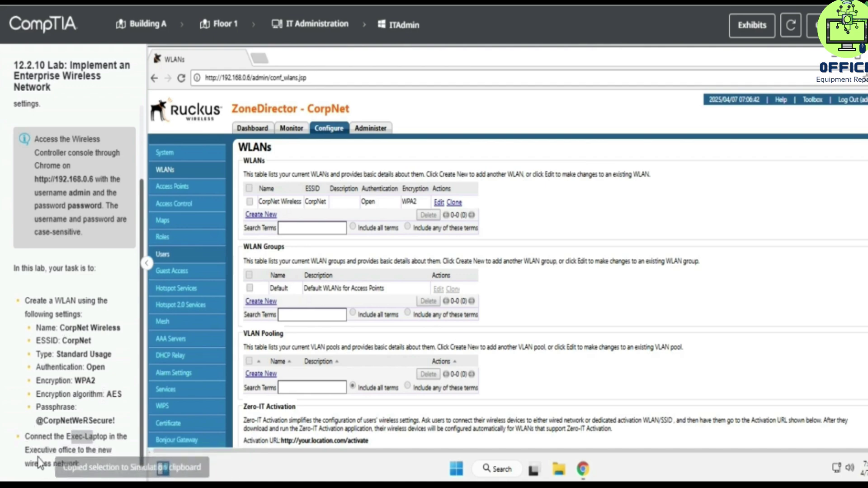
left_click(221, 28)
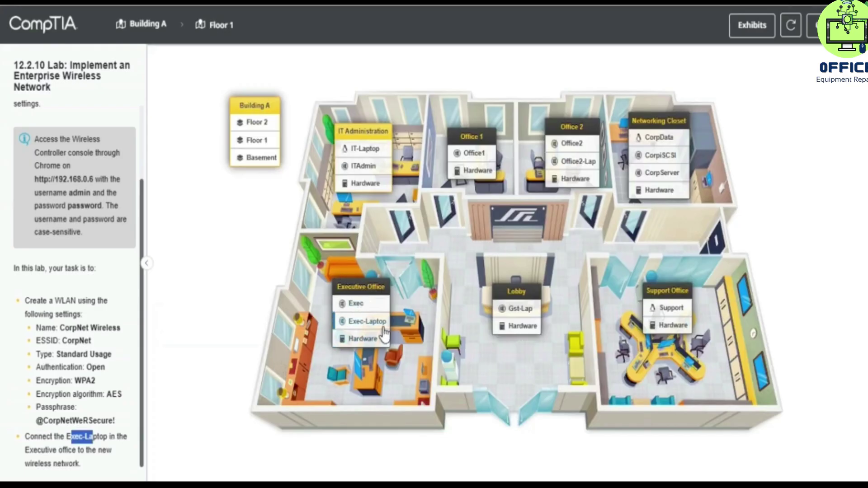
left_click(380, 324)
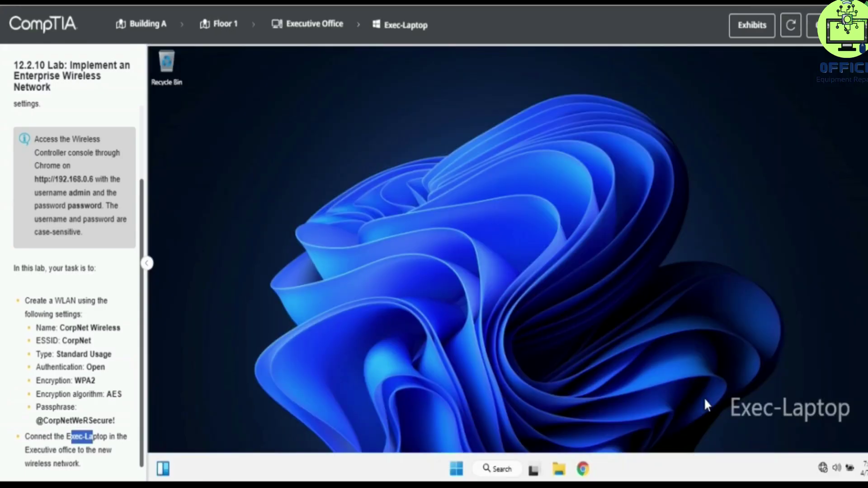
left_click(823, 470)
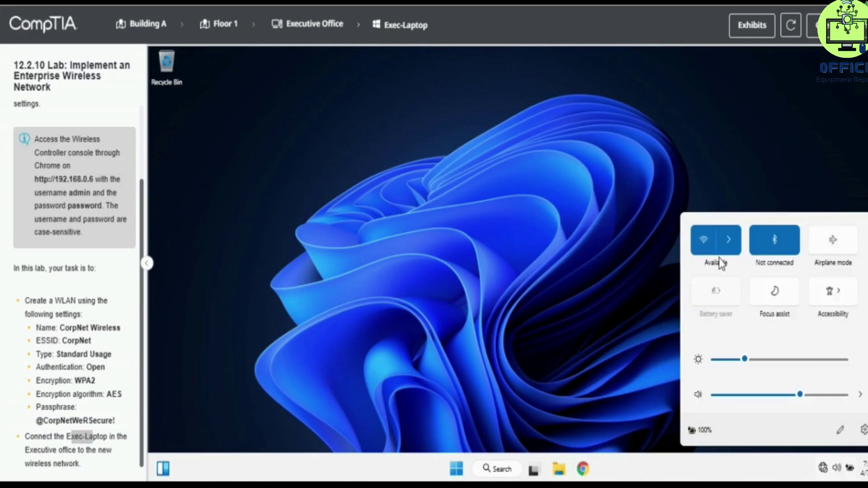
- Join Exec-Laptop to the CorpNet Wi-Fi network using the WLAN security key, then close the list
left_click(728, 240)
left_click(768, 244)
left_click(826, 283)
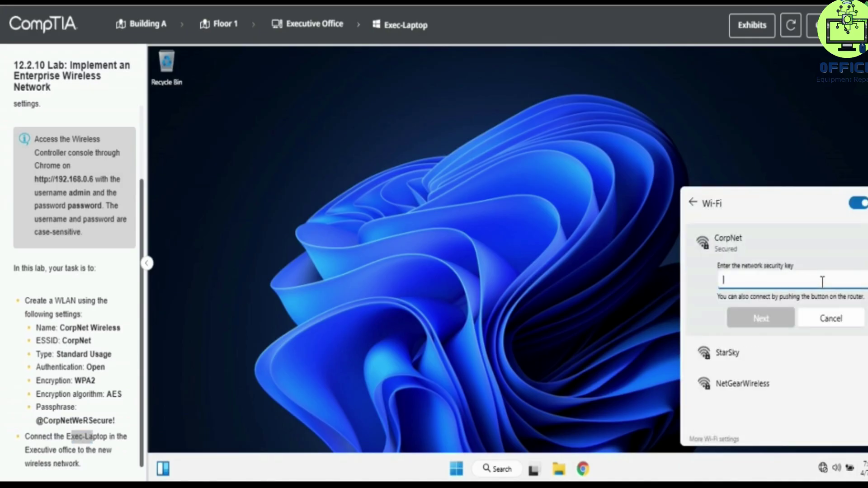
type("@")
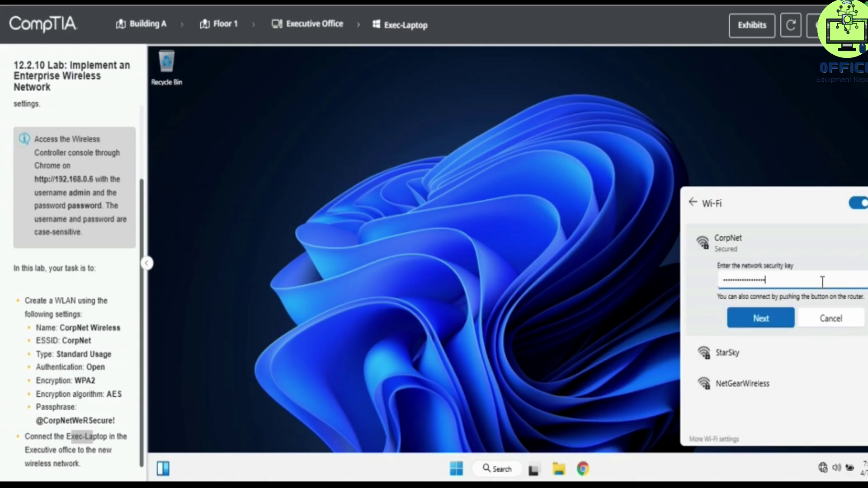
left_click(774, 320)
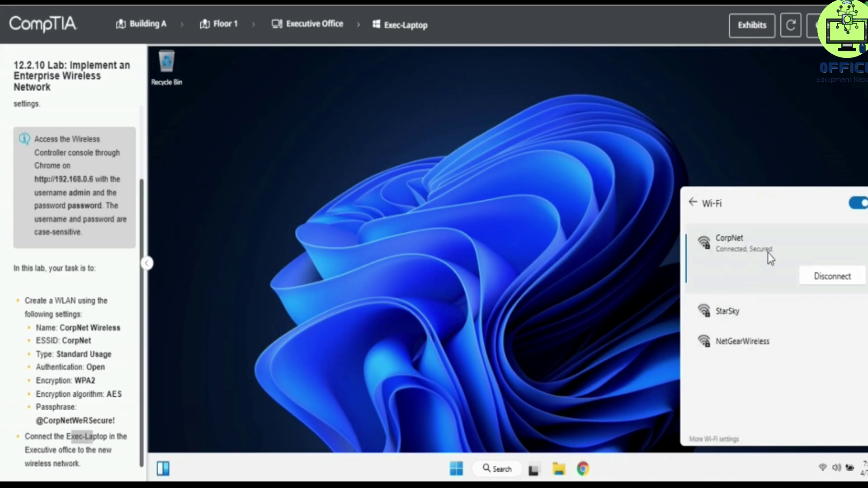
left_click(30, 422)
left_click_drag(31, 422, 118, 423)
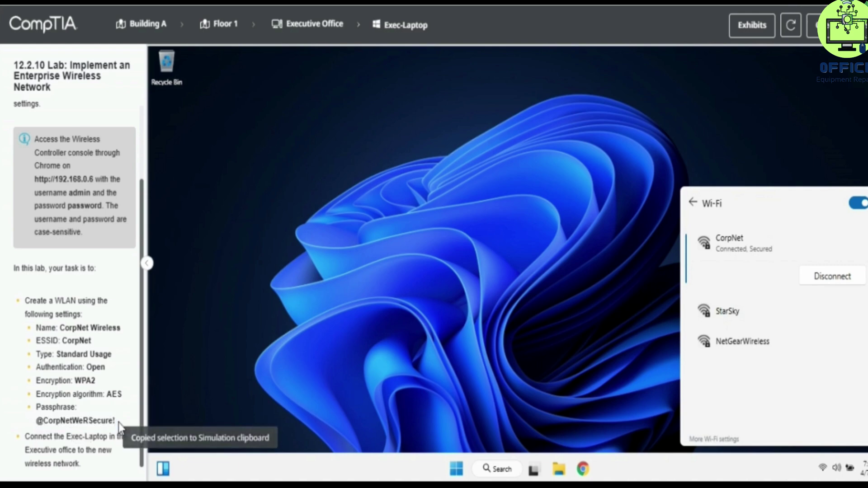
left_click(801, 91)
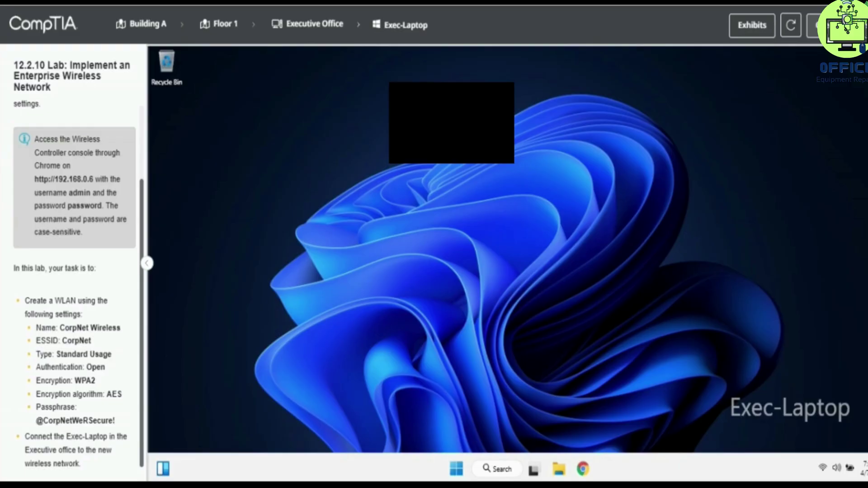
- Score the lab and confirm it reaches 100%
left_click(821, 25)
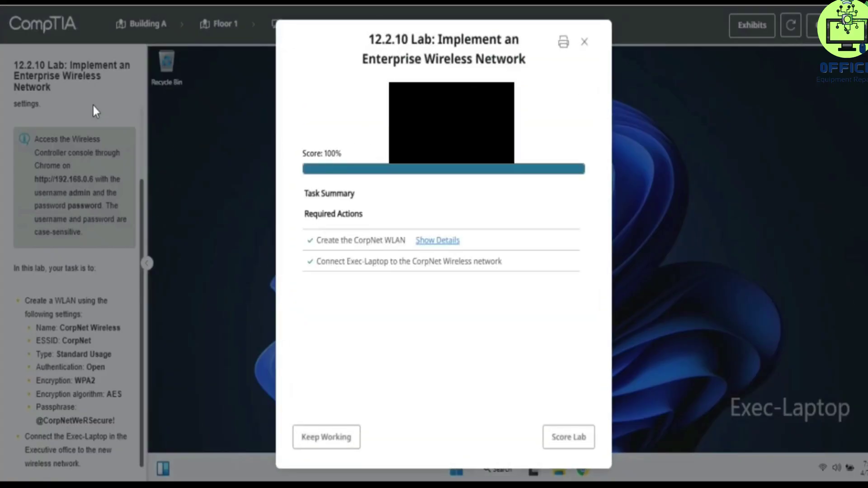